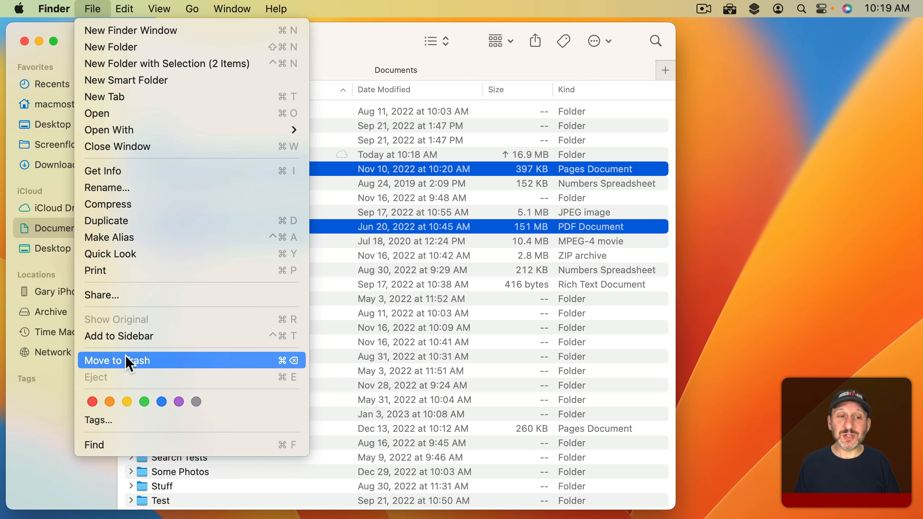
# Move Alice.pages and pictures.pdf from the Files folder to the Trash, and check the Trash's contents.
pyautogui.click(299, 217)
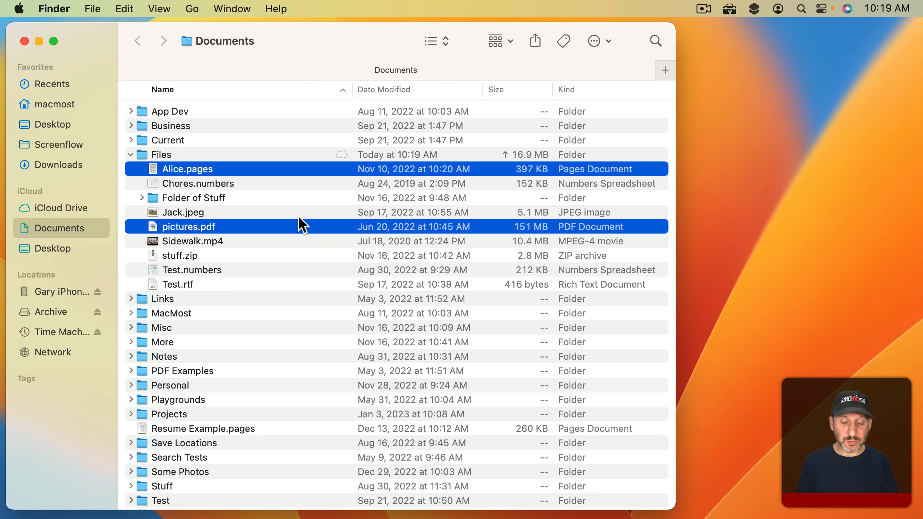
pyautogui.press('super+BackSpace')
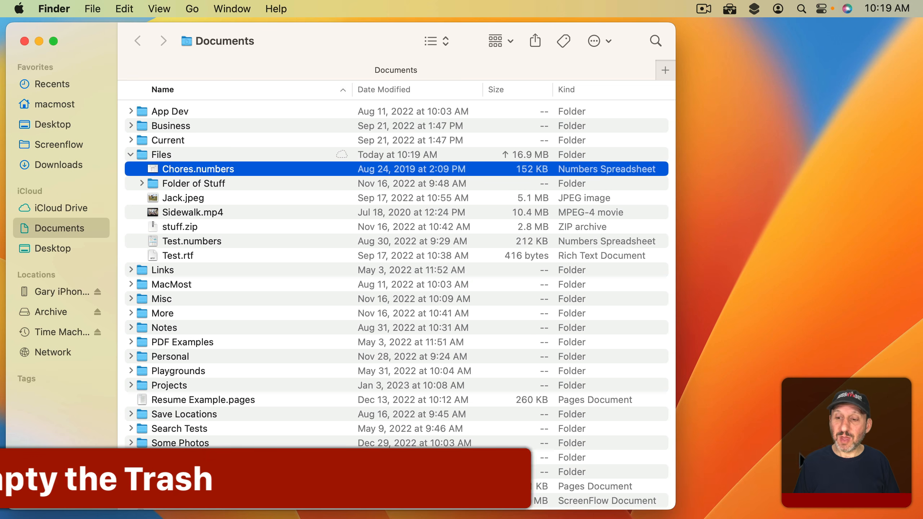
pyautogui.moveTo(883, 508)
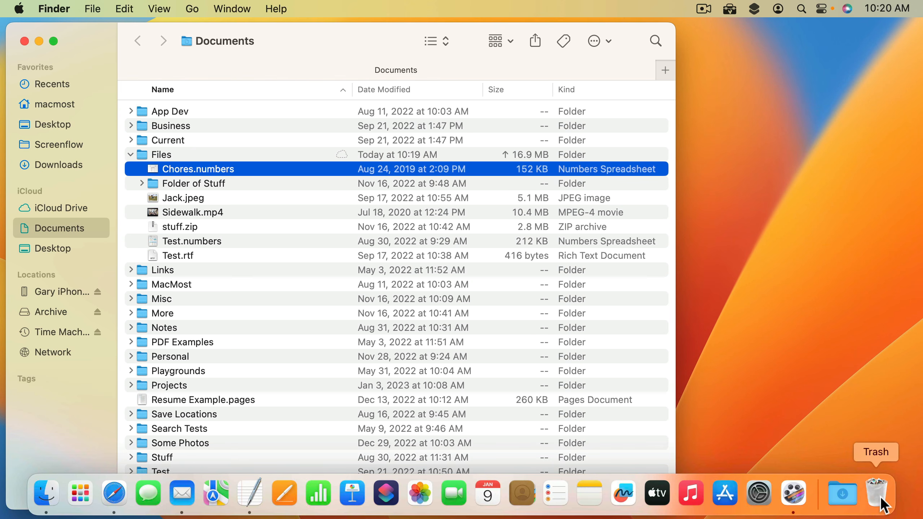
pyautogui.rightClick(879, 496)
pyautogui.click(883, 508)
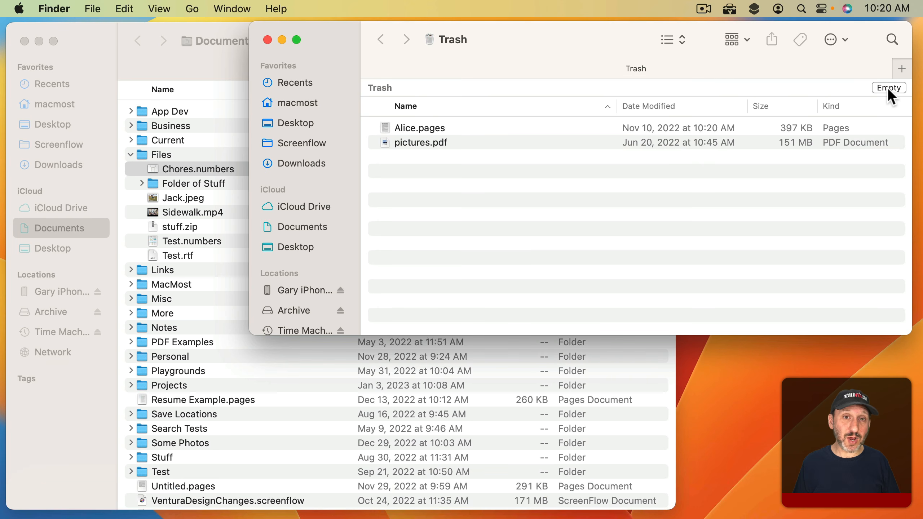
pyautogui.click(267, 40)
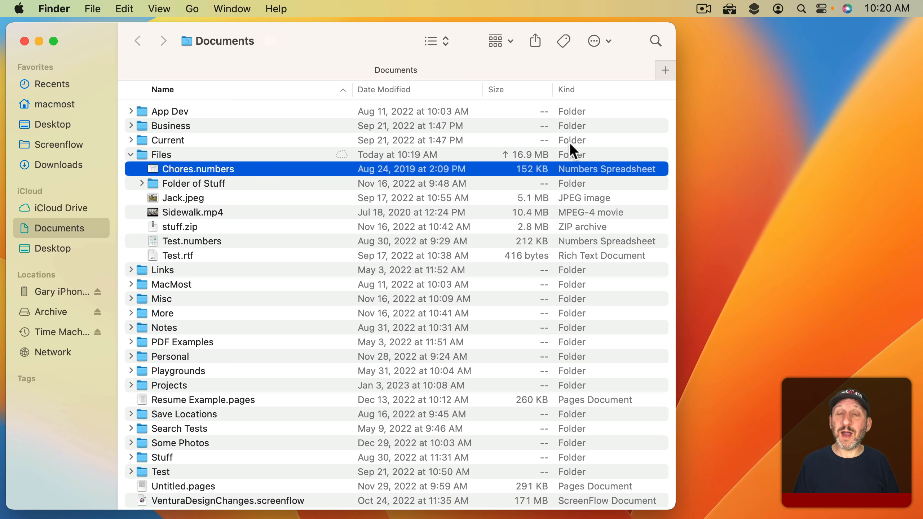
pyautogui.click(58, 8)
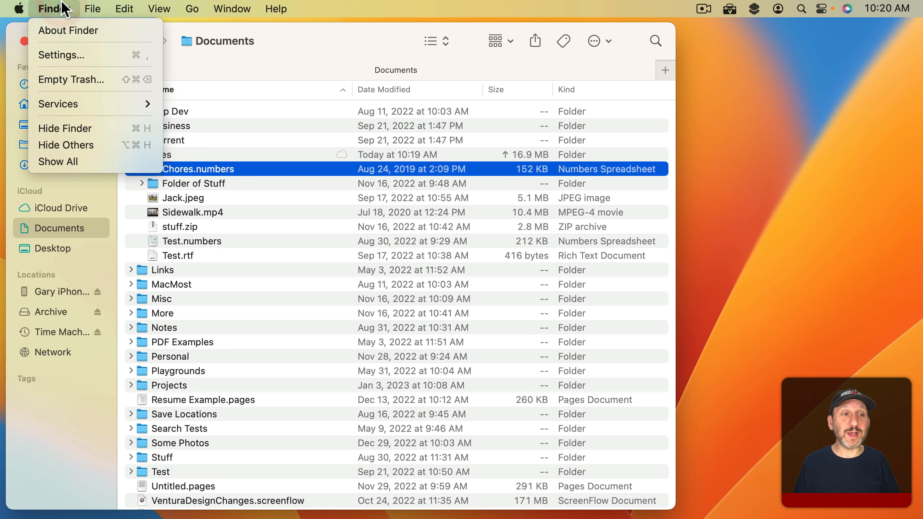
pyautogui.click(89, 80)
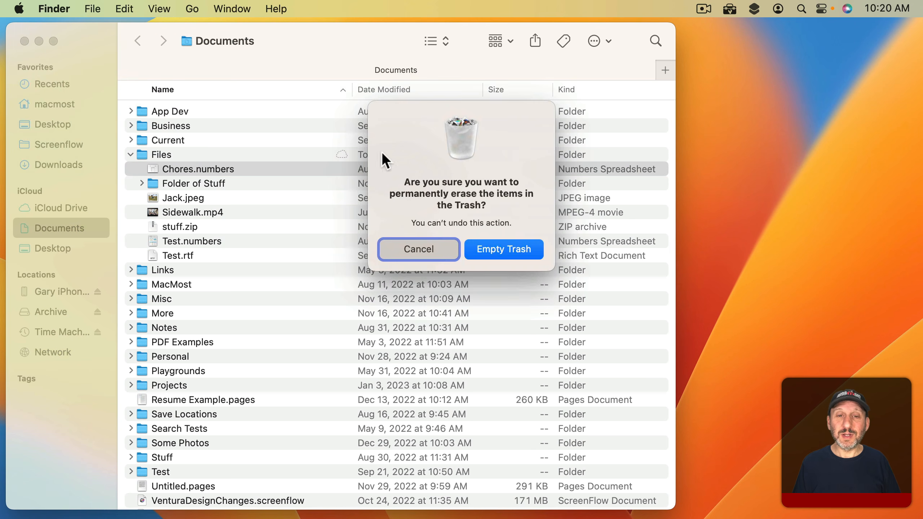
pyautogui.click(415, 249)
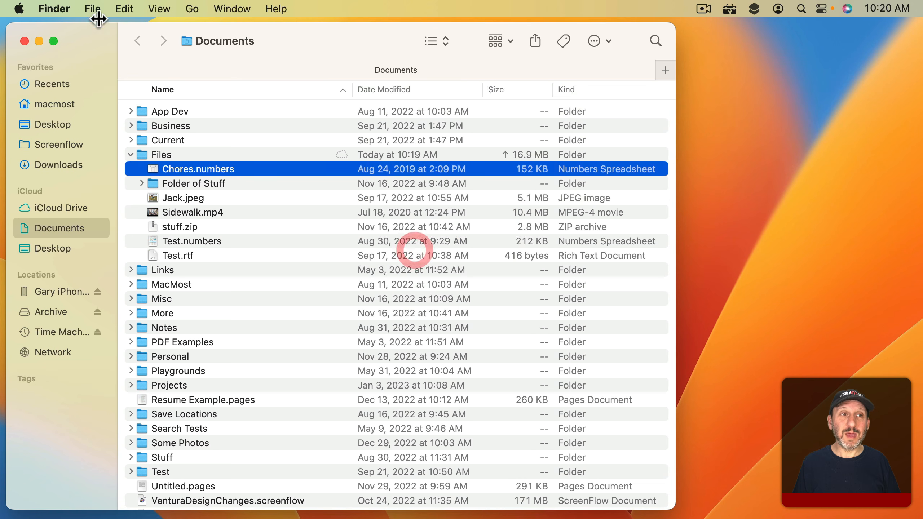
pyautogui.click(54, 7)
pyautogui.press('alt')
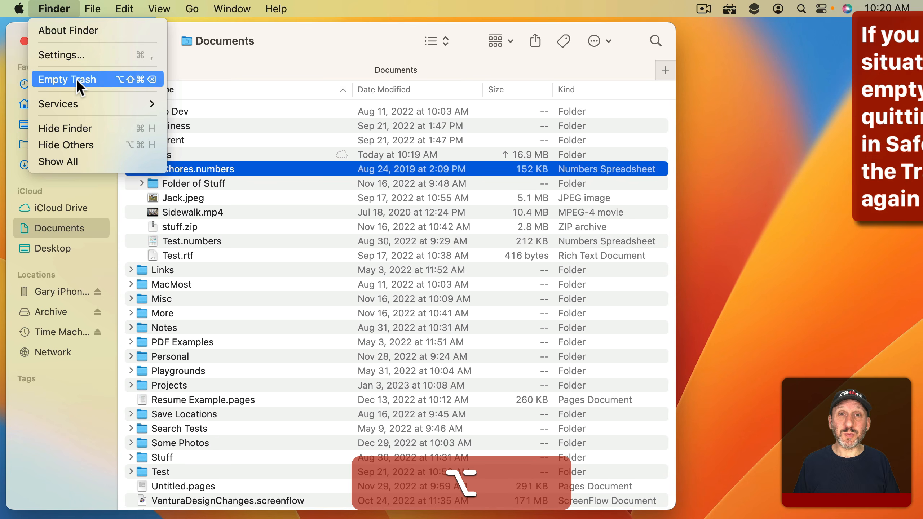
pyautogui.keyDown('alt'); pyautogui.click(76, 78); pyautogui.keyUp('alt')
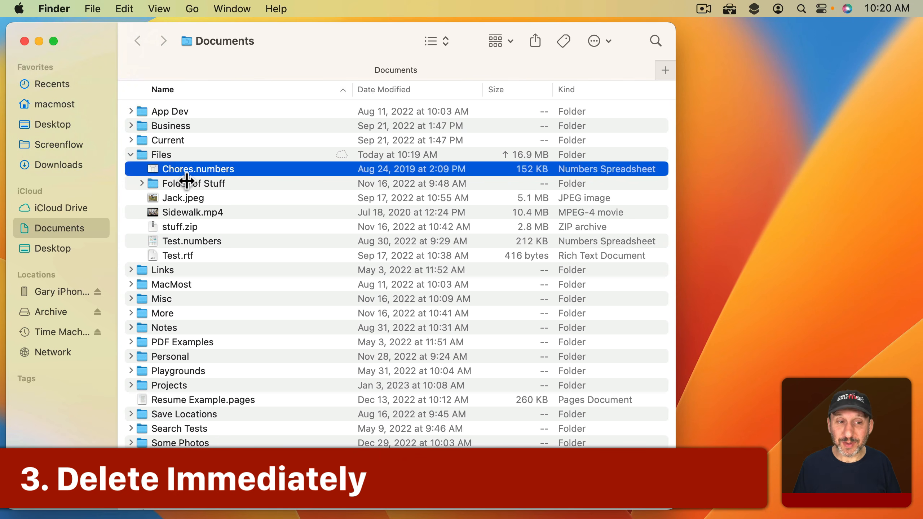
pyautogui.click(182, 226)
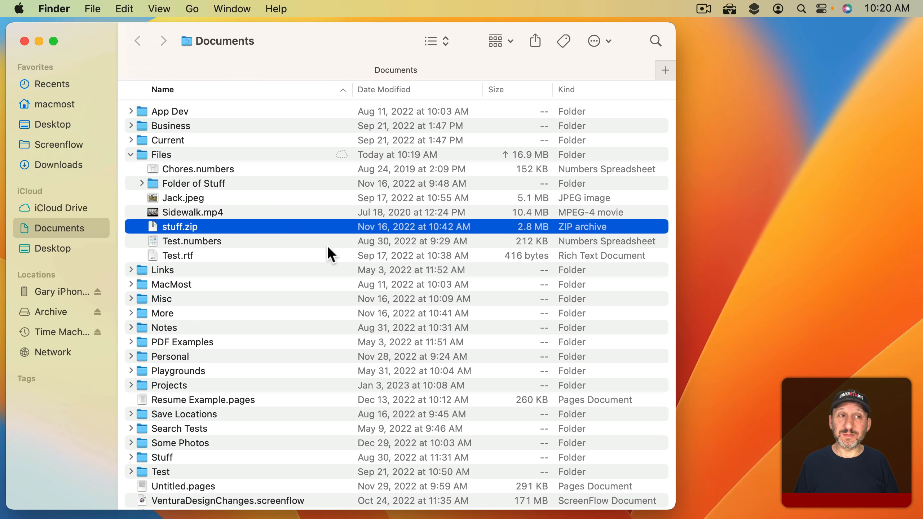
pyautogui.click(93, 8)
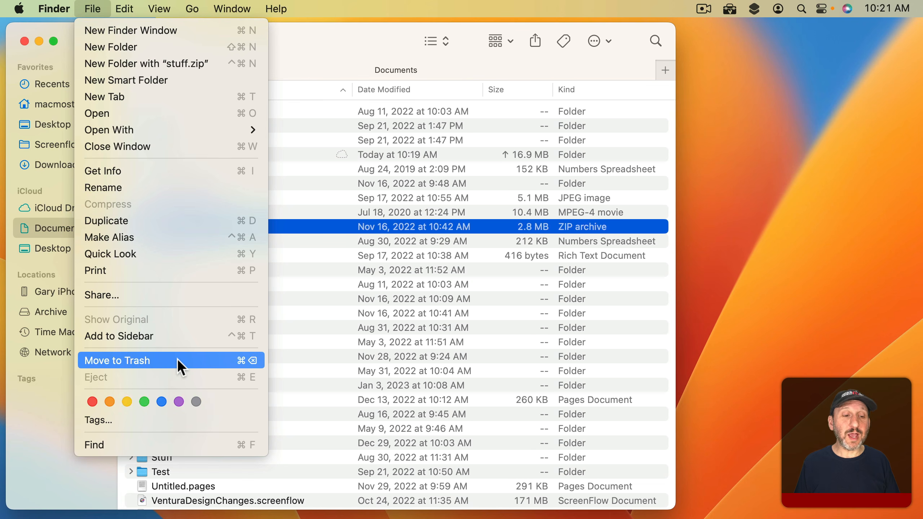
pyautogui.press('alt')
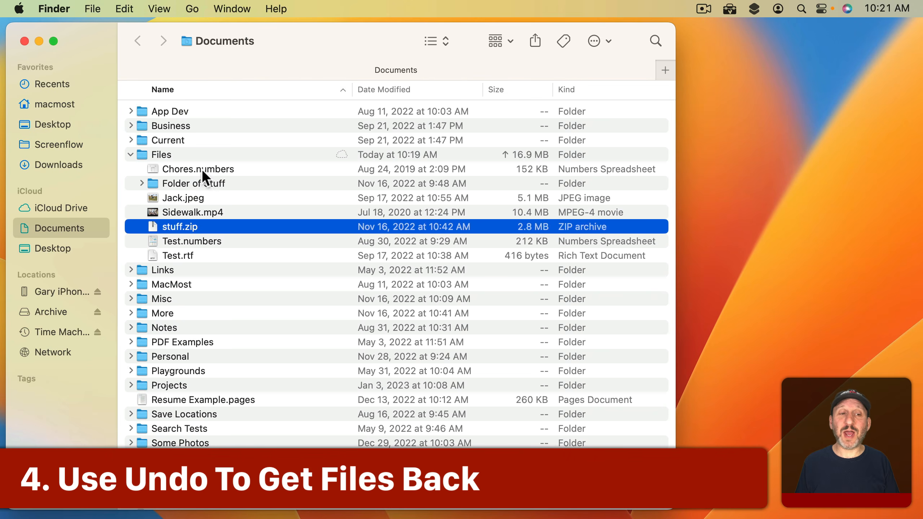
# Move Chores.numbers, Folder of Stuff and Jack.jpeg from the Files folder to the Trash.
pyautogui.click(193, 171)
pyautogui.keyDown('shift'); pyautogui.click(186, 196); pyautogui.keyUp('shift')
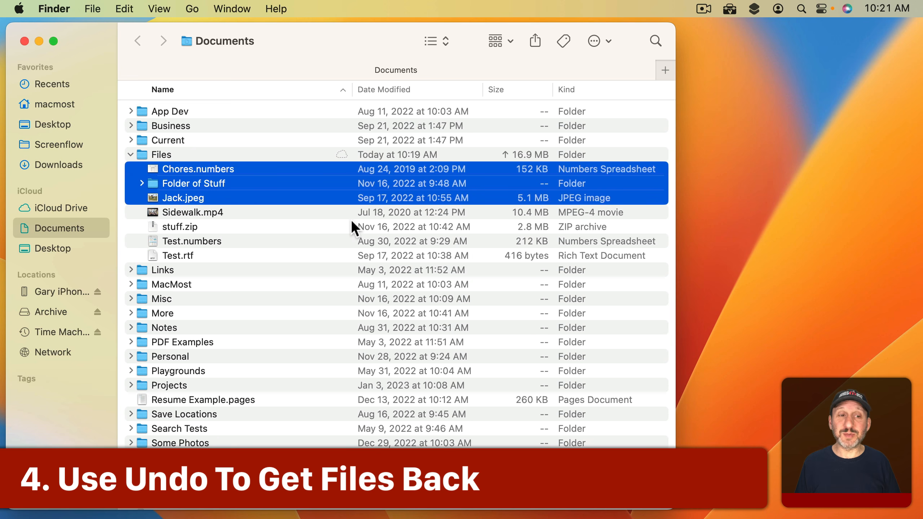
pyautogui.press('super+BackSpace')
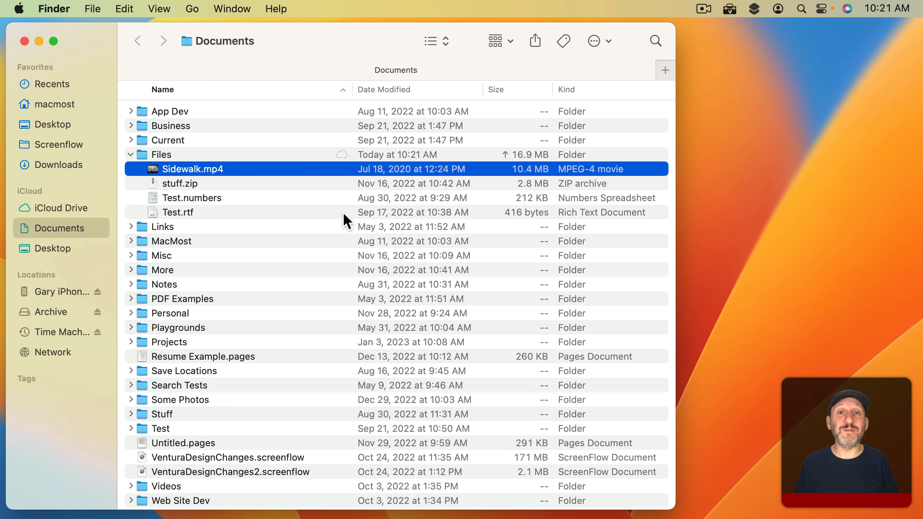
# Undo the move of the three items to the Trash.
pyautogui.click(124, 8)
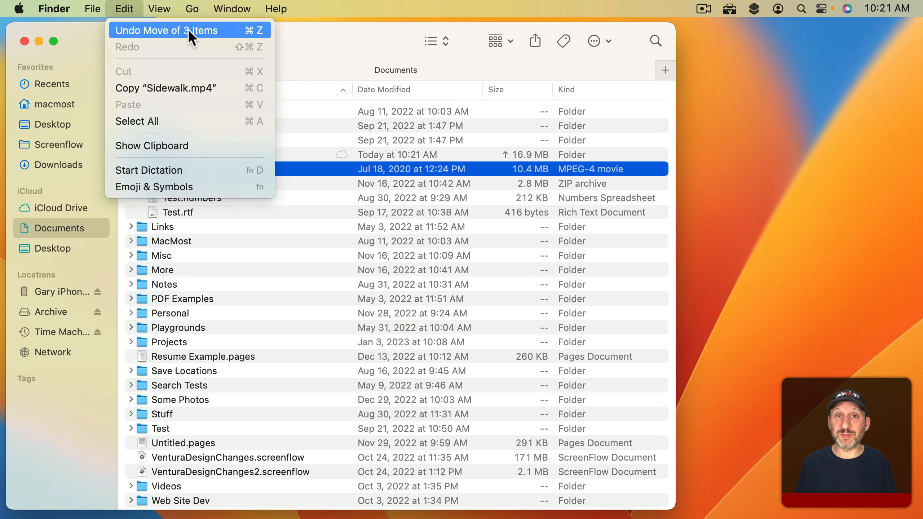
pyautogui.click(158, 7)
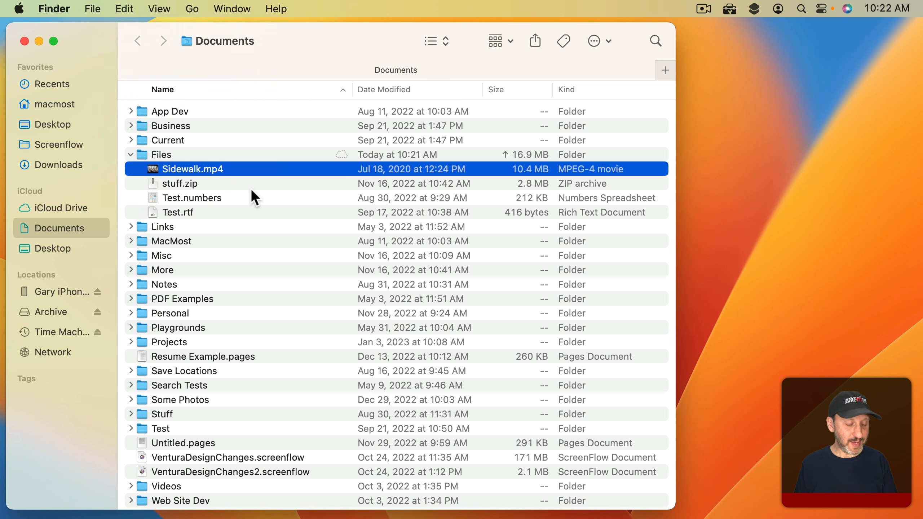
pyautogui.press('cmd+z')
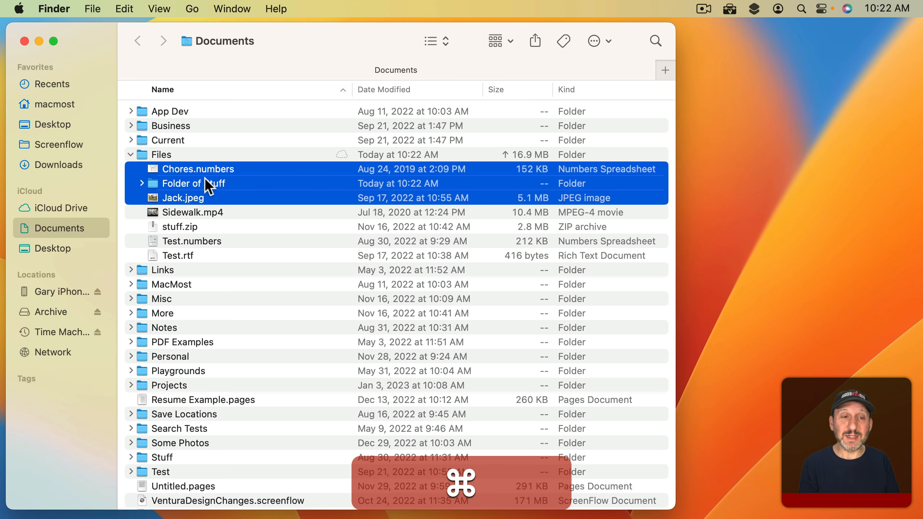
# Move the three restored items to the Trash again and open the Trash.
pyautogui.press('super+BackSpace')
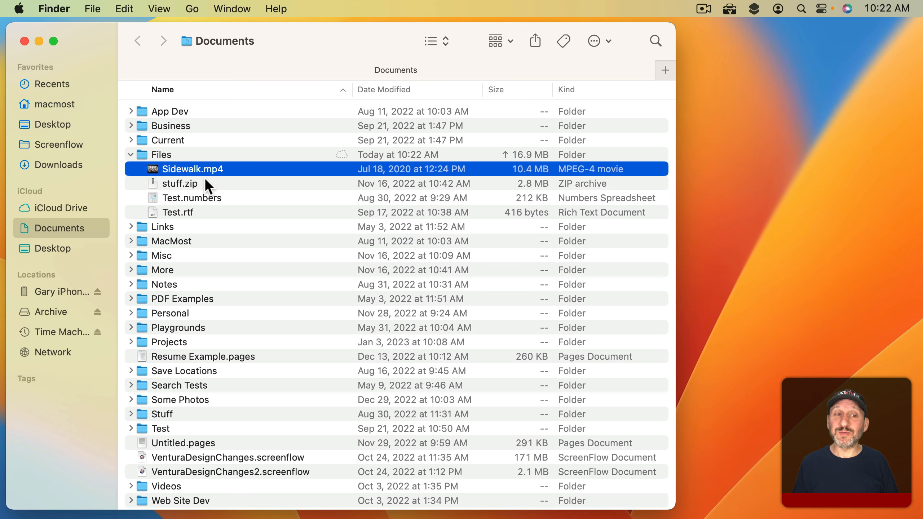
pyautogui.click(875, 491)
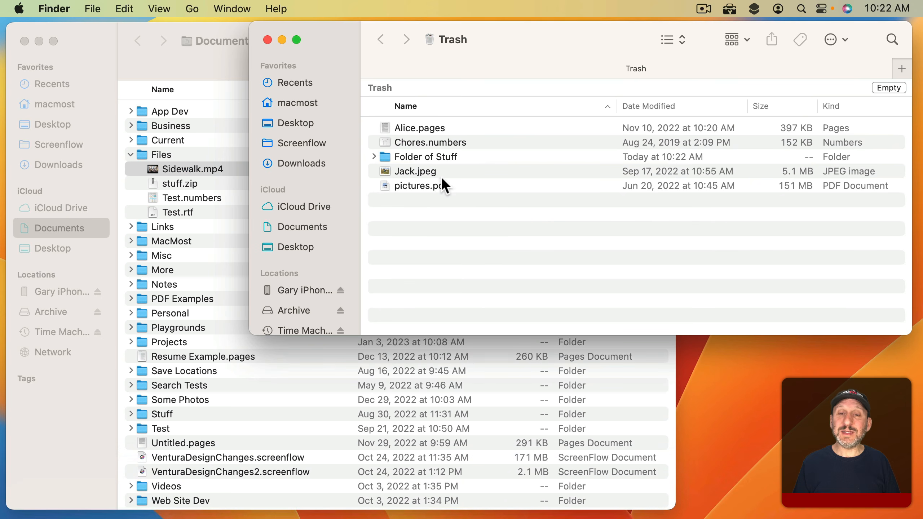
# Put Alice.pages back from the Trash into its original folder, and close the Files window.
pyautogui.click(415, 126)
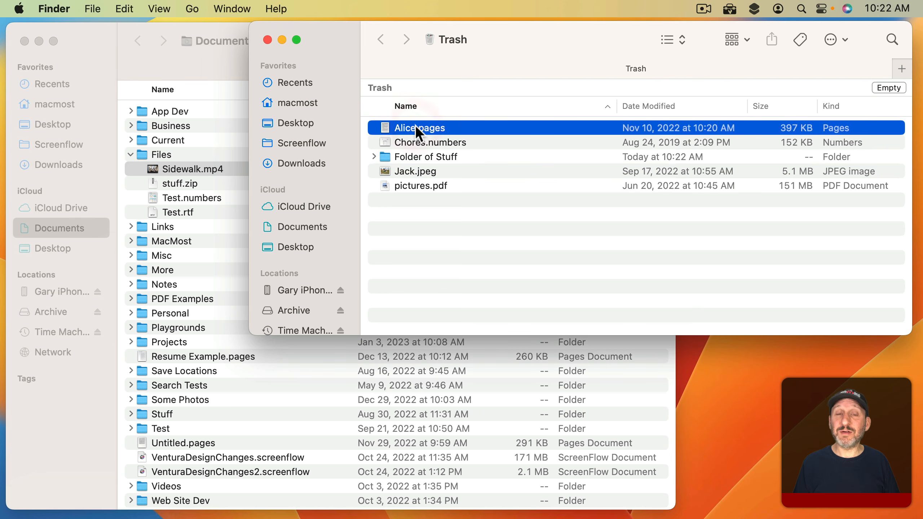
pyautogui.click(93, 8)
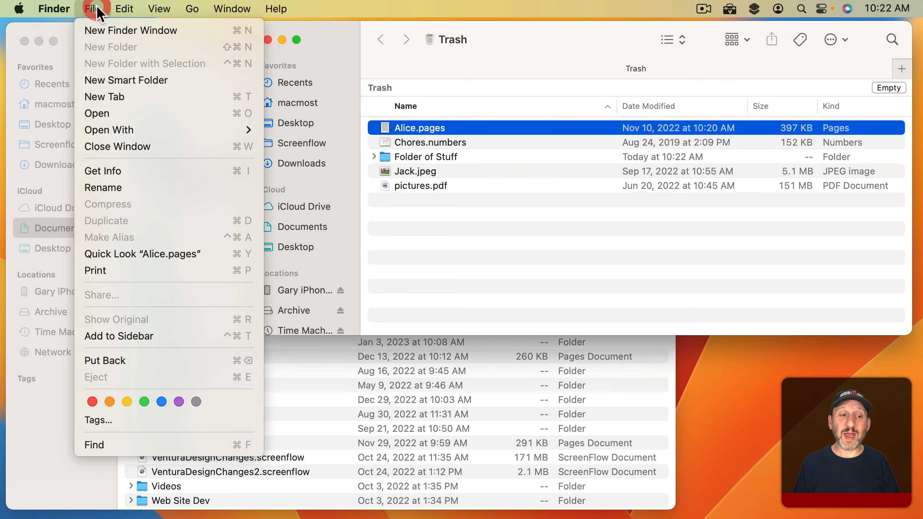
pyautogui.click(141, 360)
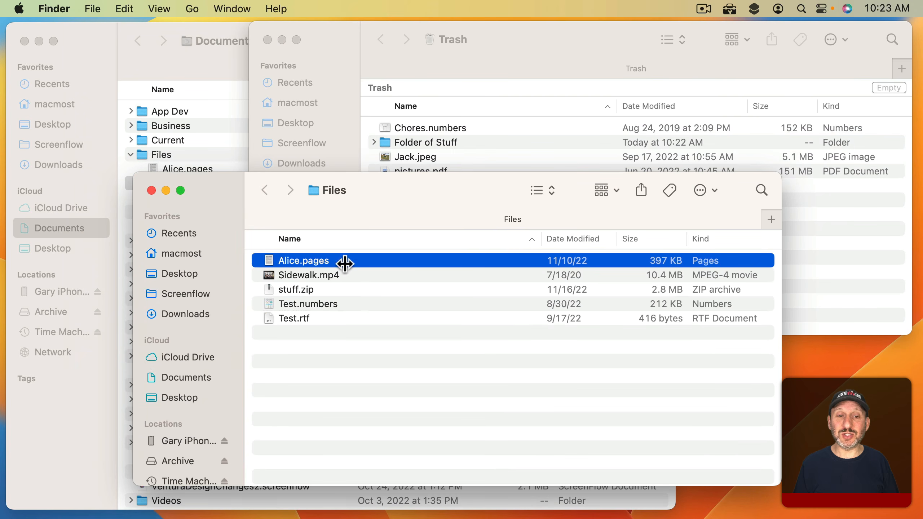
pyautogui.click(151, 190)
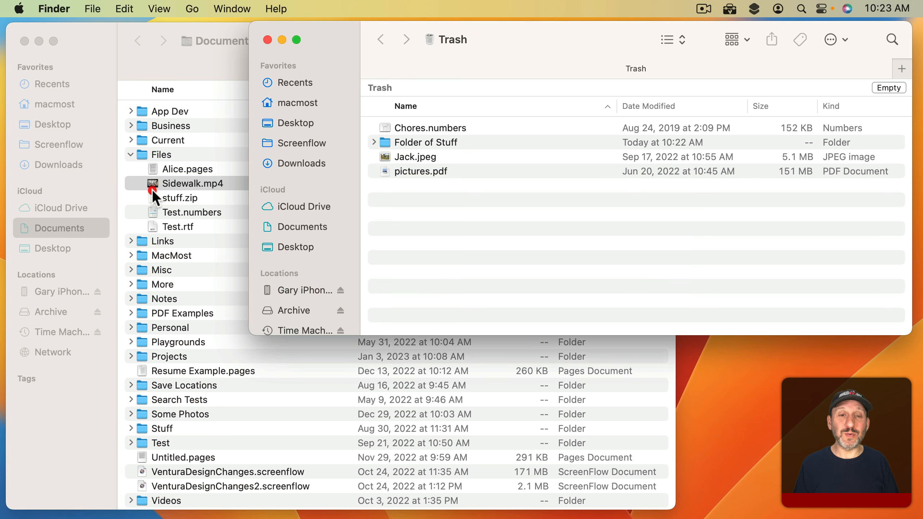
# Put Chores.numbers, Folder of Stuff, Jack.jpeg and pictures.pdf back from the Trash to their original location.
pyautogui.moveTo(487, 218); pyautogui.dragTo(396, 127)
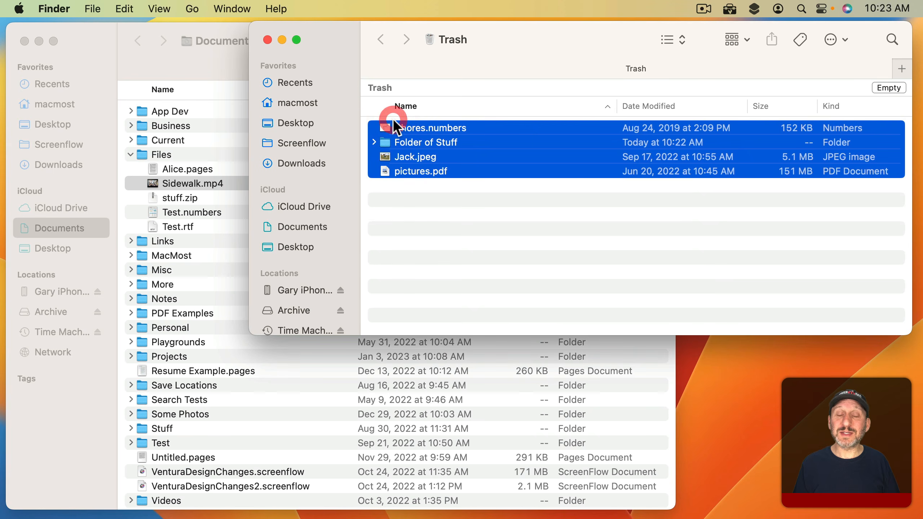
pyautogui.click(91, 9)
pyautogui.click(119, 360)
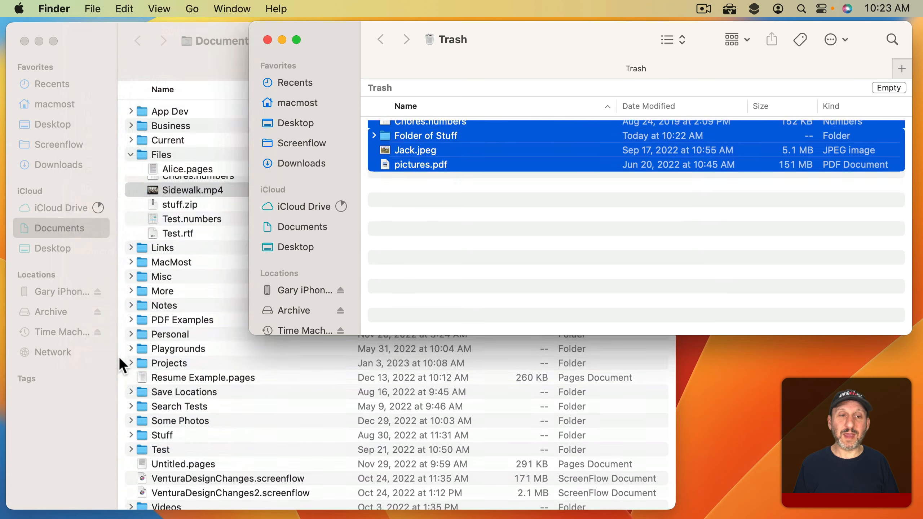
# Move Another Example Document.rtf from the Current folder and Alice.pages from the Files folder to the Trash.
pyautogui.click(124, 243)
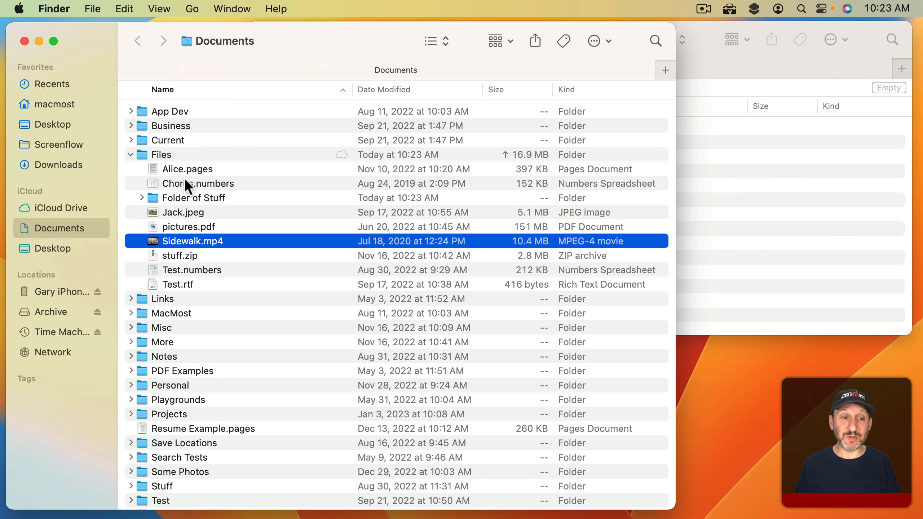
pyautogui.click(130, 140)
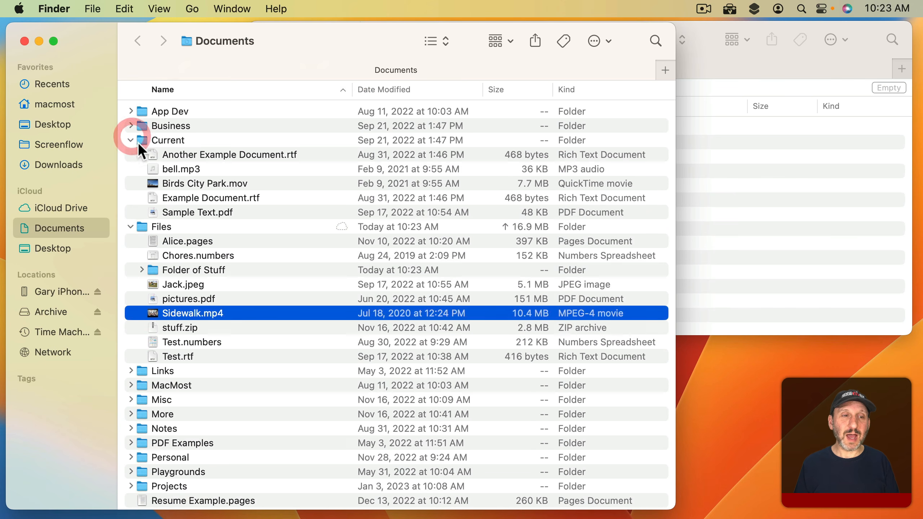
pyautogui.click(178, 153)
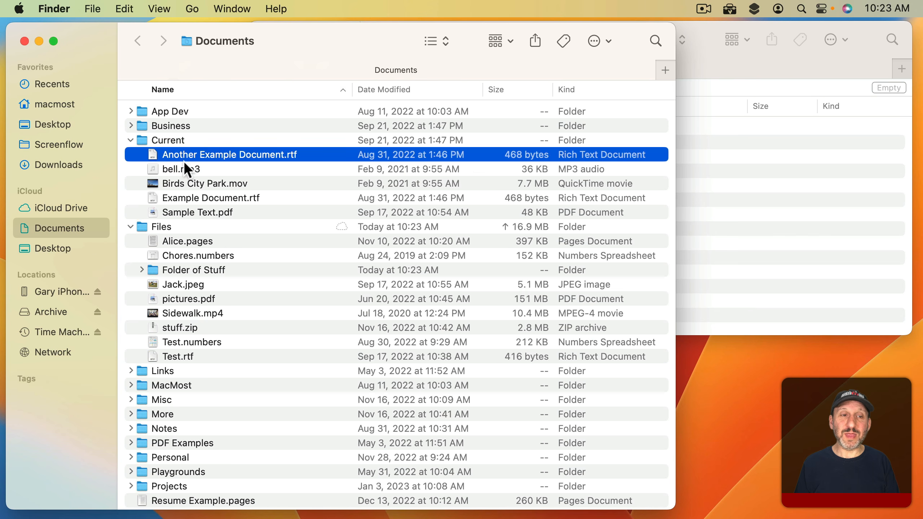
pyautogui.press('super+BackSpace')
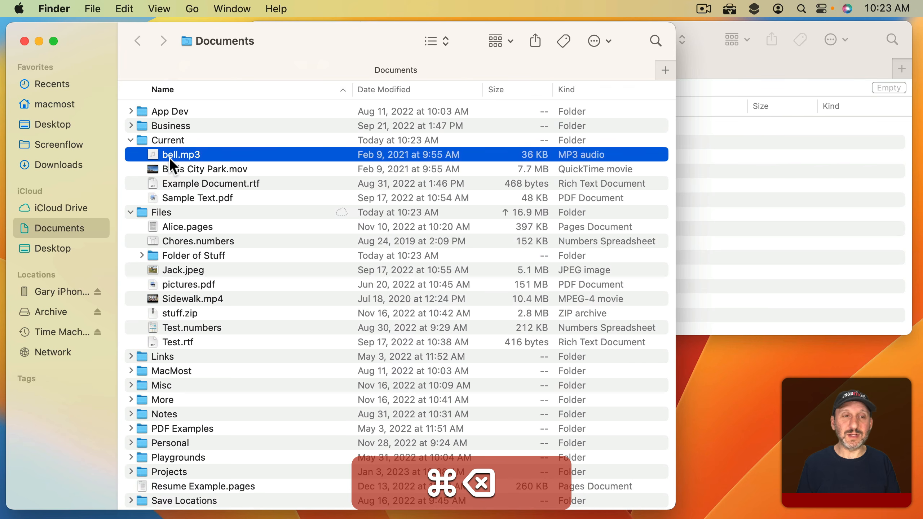
pyautogui.click(176, 226)
pyautogui.press('super+BackSpace')
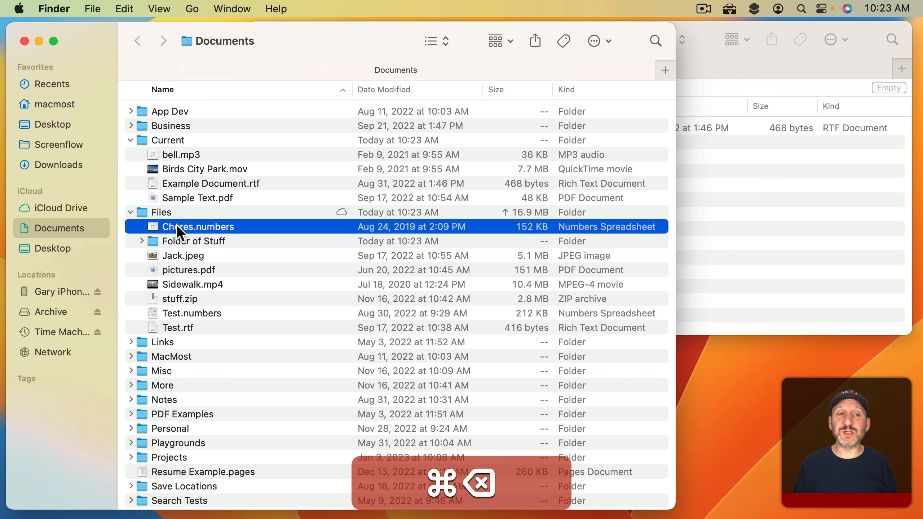
# Put Alice.pages and Another Example Document.rtf back from the Trash to their original folders.
pyautogui.click(819, 210)
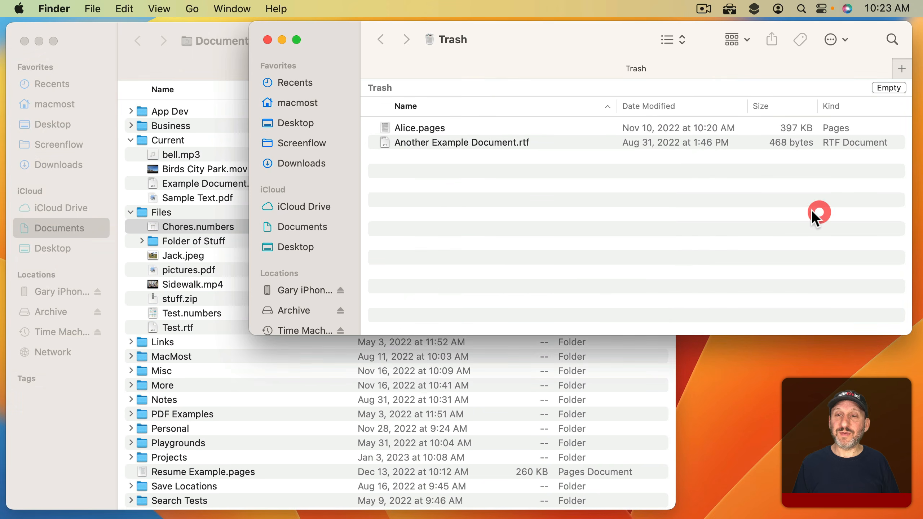
pyautogui.click(444, 128)
pyautogui.keyDown('shift'); pyautogui.click(437, 142); pyautogui.keyUp('shift')
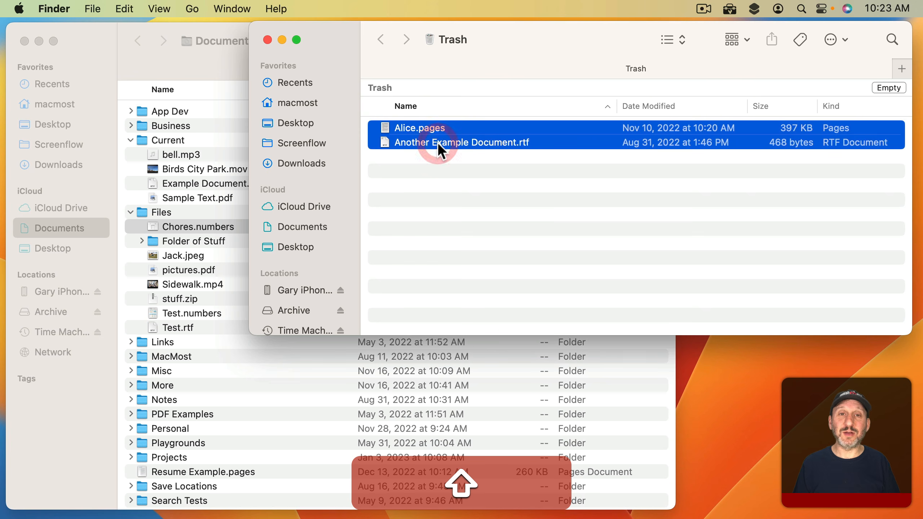
pyautogui.click(106, 9)
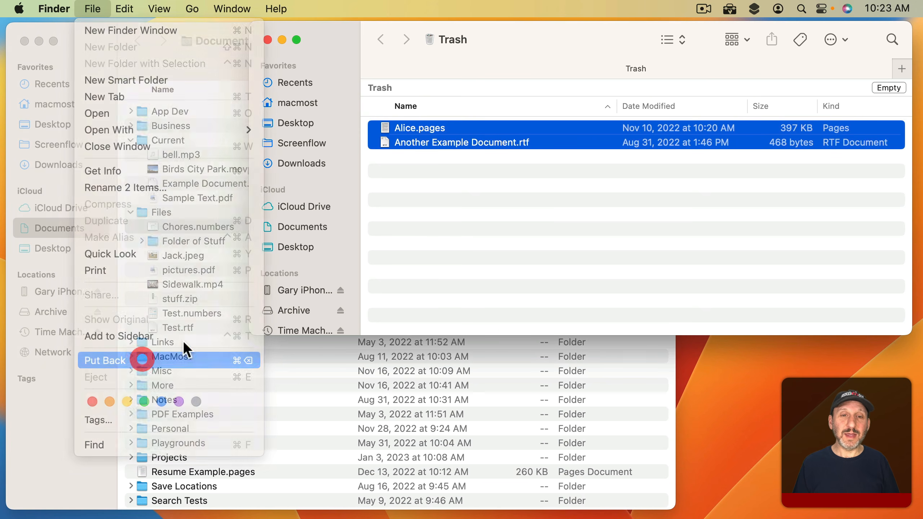
pyautogui.click(142, 359)
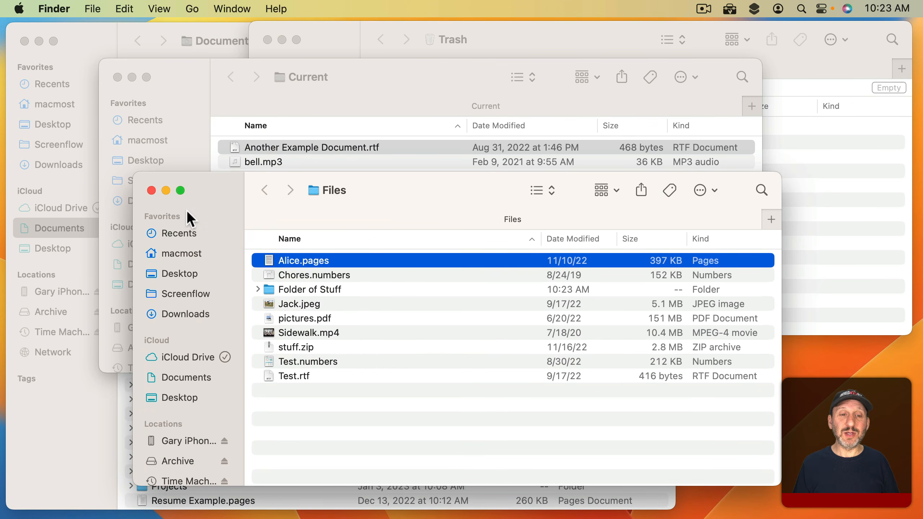
# Close the Files and Current windows, and move Alice.pages, Chores.numbers, Folder of Stuff, Jack.jpeg and pictures.pdf from the Files folder to the Trash.
pyautogui.click(152, 190)
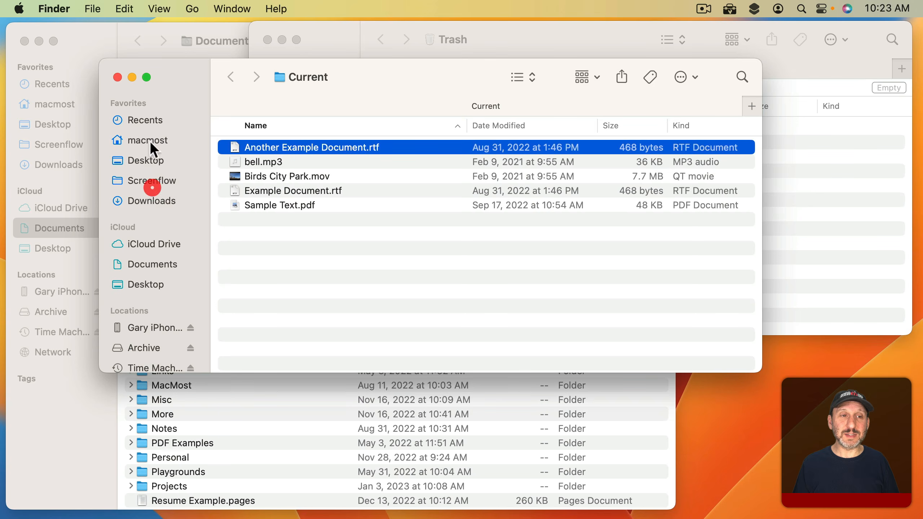
pyautogui.click(117, 77)
pyautogui.click(175, 155)
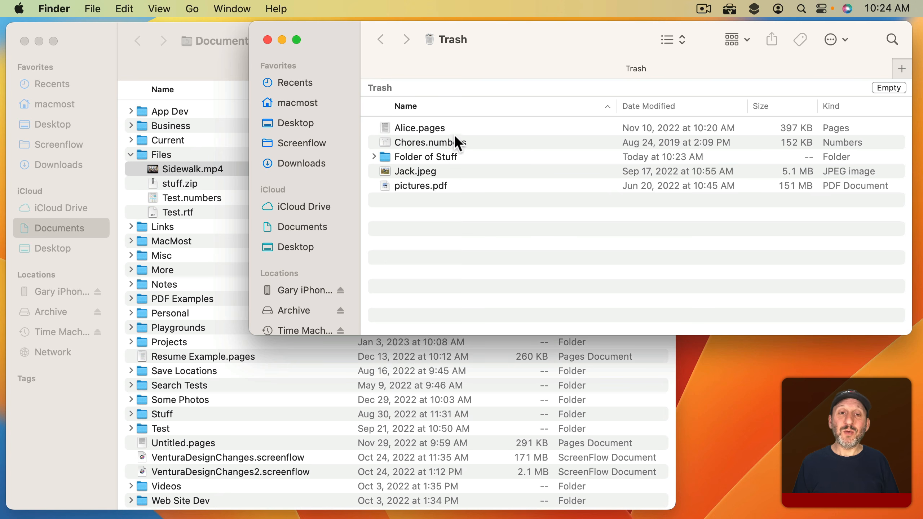
# Examine the Put Back and Delete Immediately options available for Alice.pages in the Trash, without applying either.
pyautogui.click(412, 127)
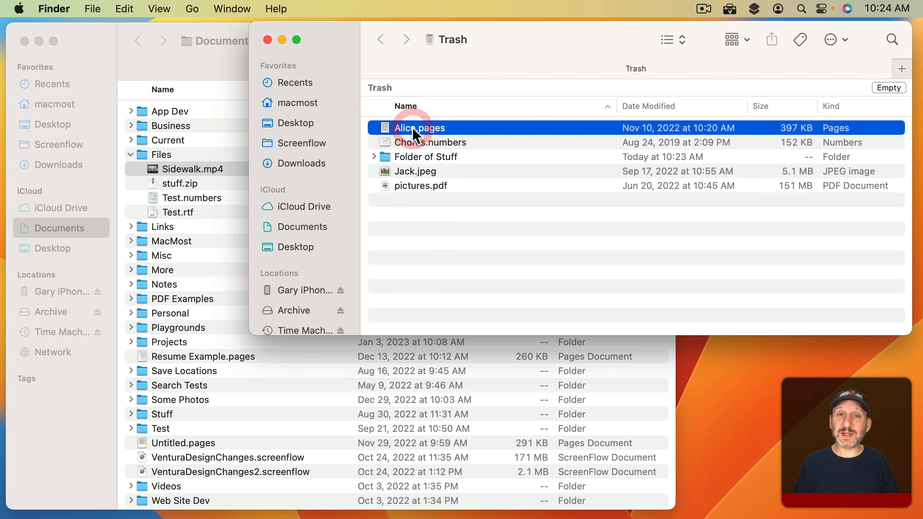
pyautogui.click(93, 5)
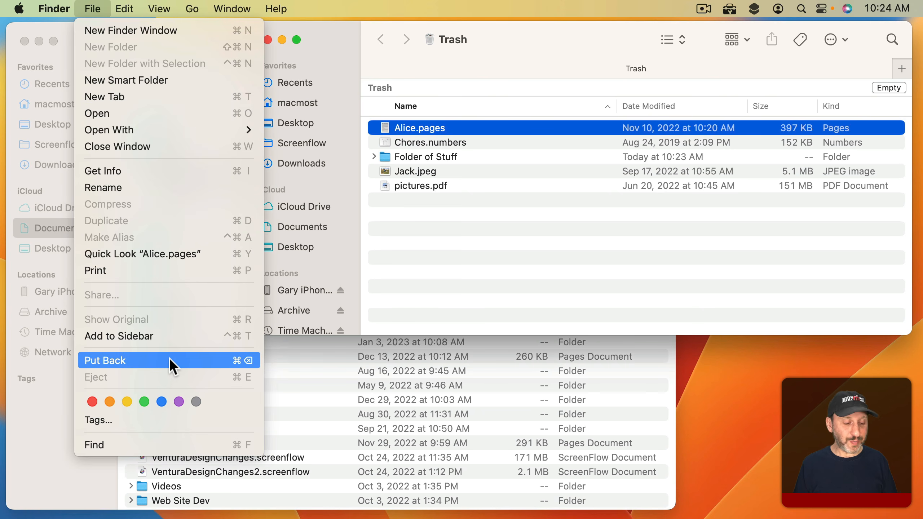
pyautogui.press('alt')
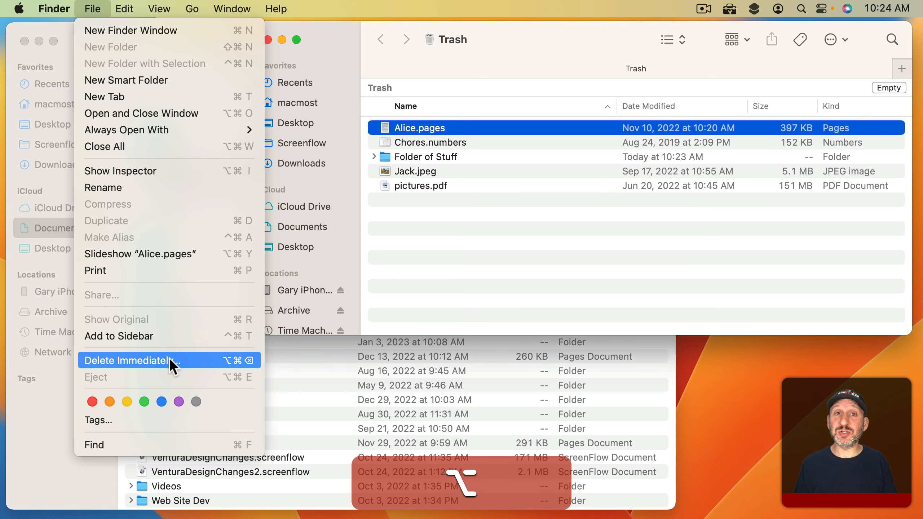
pyautogui.click(523, 285)
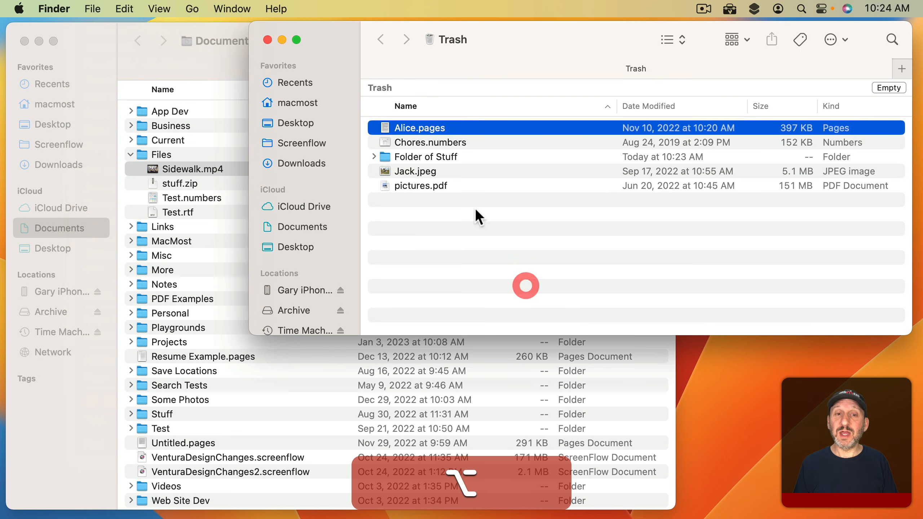
pyautogui.keyDown('ctrl'); pyautogui.click(420, 129); pyautogui.keyUp('ctrl')
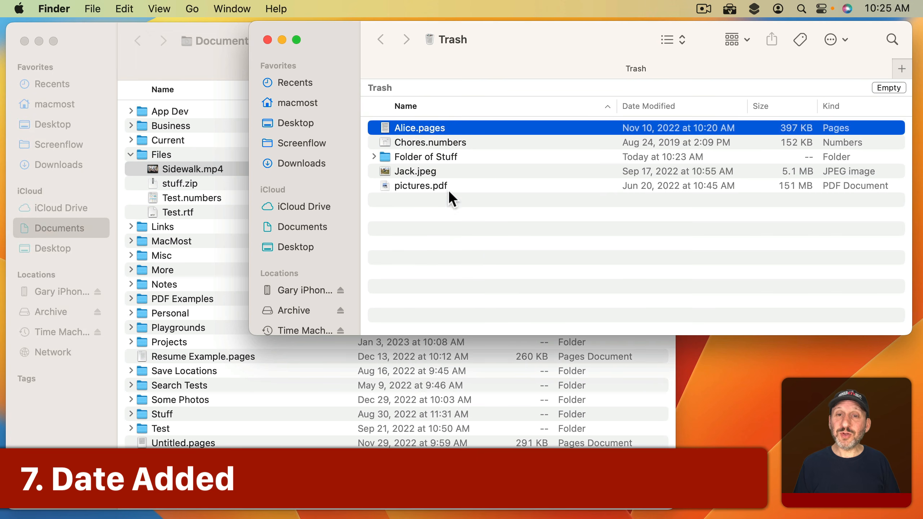
# Add the Date Added column to the Trash list and sort the items by it.
pyautogui.click(674, 39)
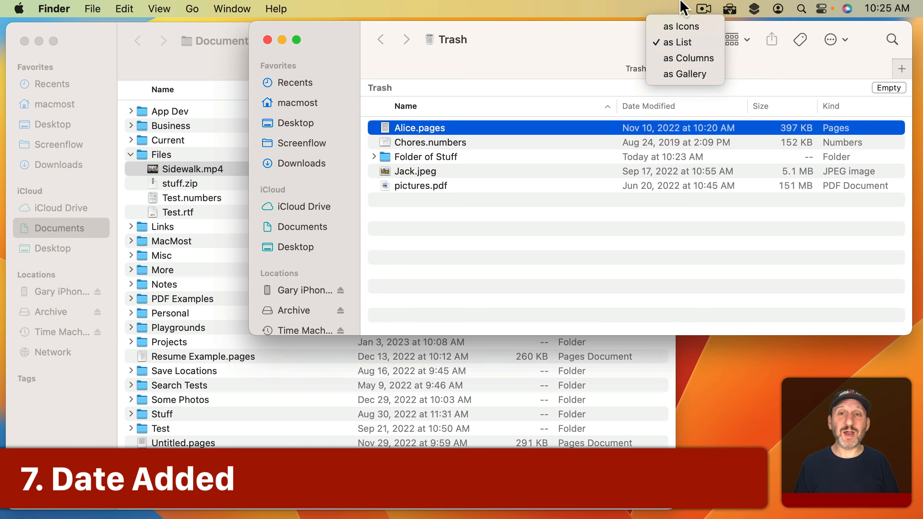
pyautogui.click(567, 49)
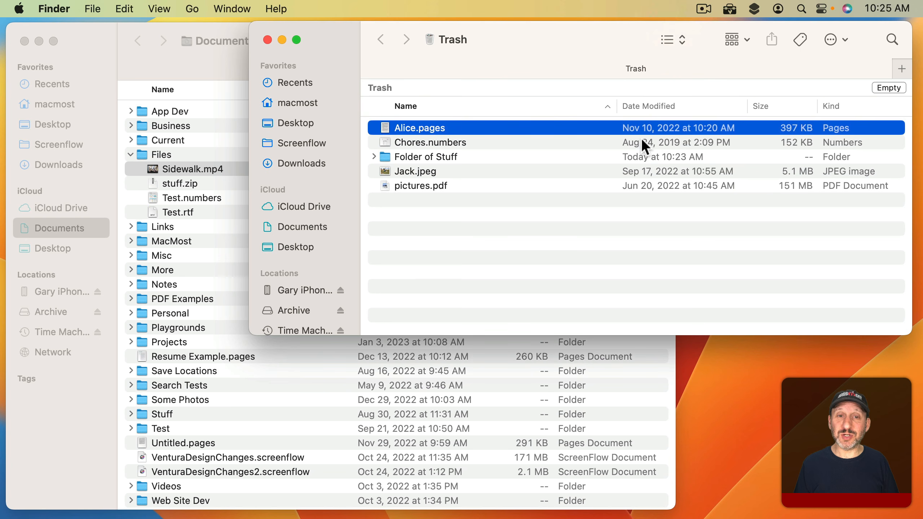
pyautogui.keyDown('ctrl'); pyautogui.click(486, 107); pyautogui.keyUp('ctrl')
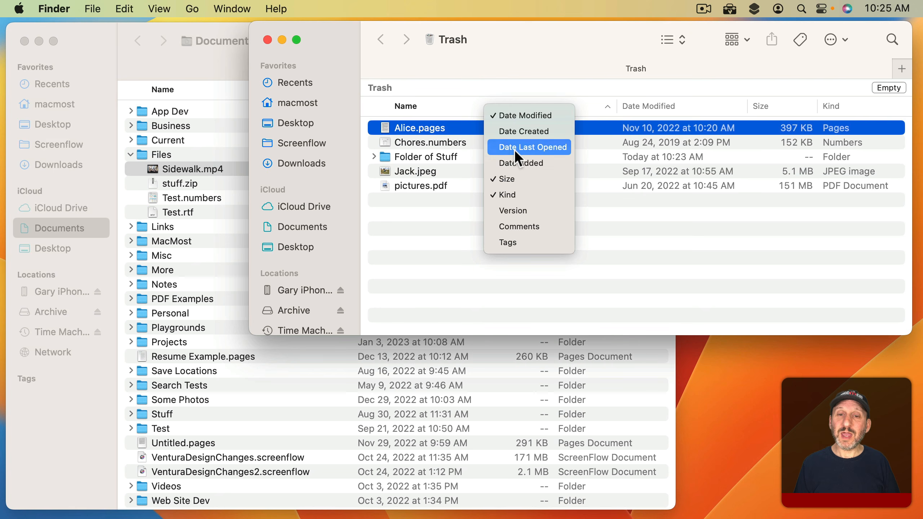
pyautogui.click(518, 166)
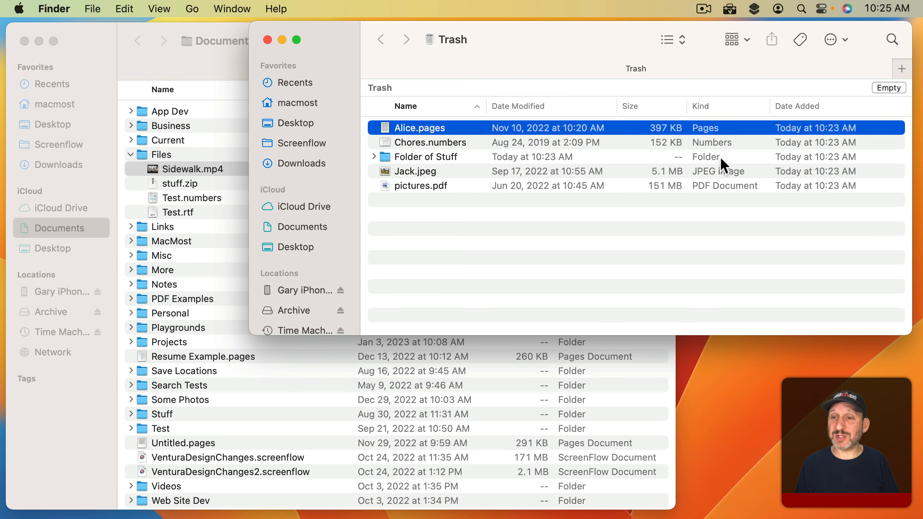
pyautogui.click(802, 106)
pyautogui.click(806, 105)
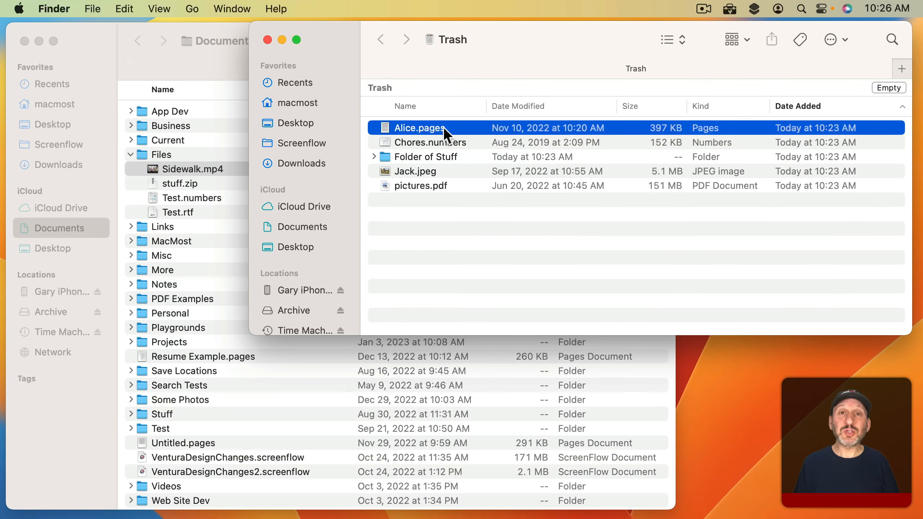
# Switch to System Settings and turn on Empty Trash automatically in the General Storage settings.
pyautogui.click(19, 8)
pyautogui.click(26, 51)
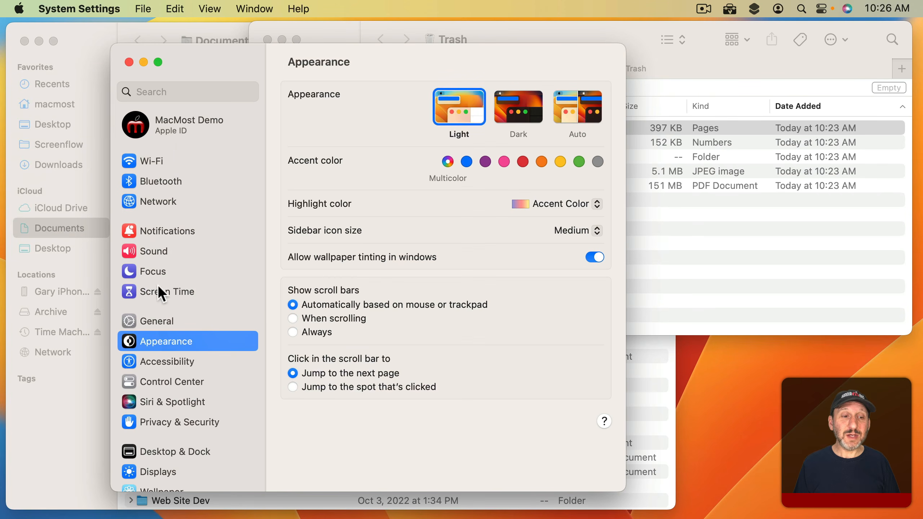
pyautogui.click(162, 320)
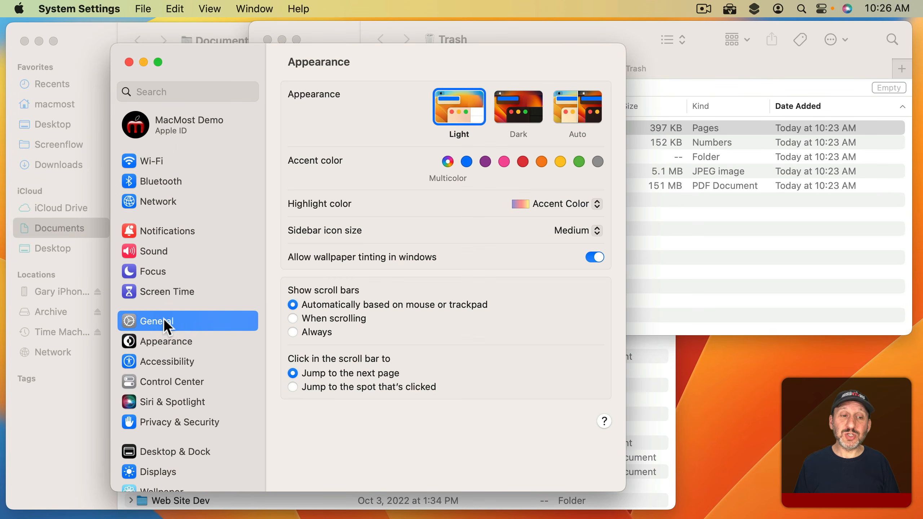
pyautogui.click(329, 160)
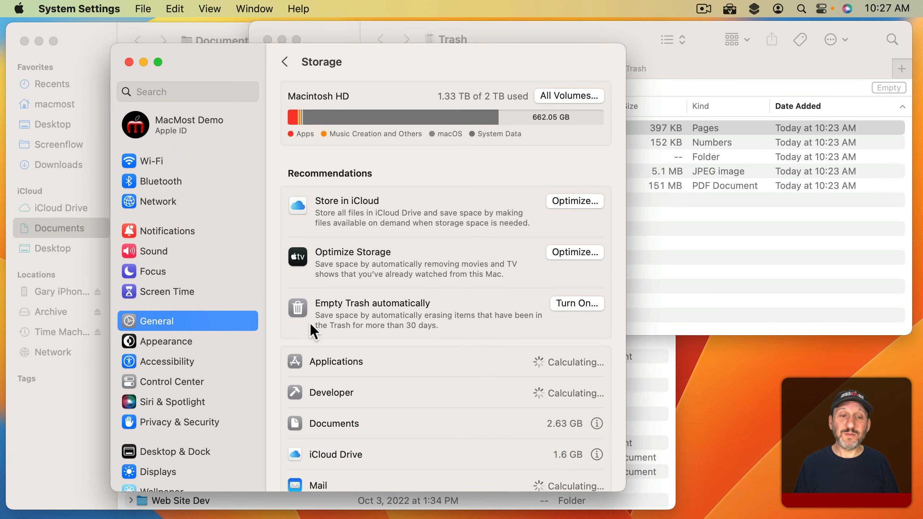
pyautogui.click(581, 304)
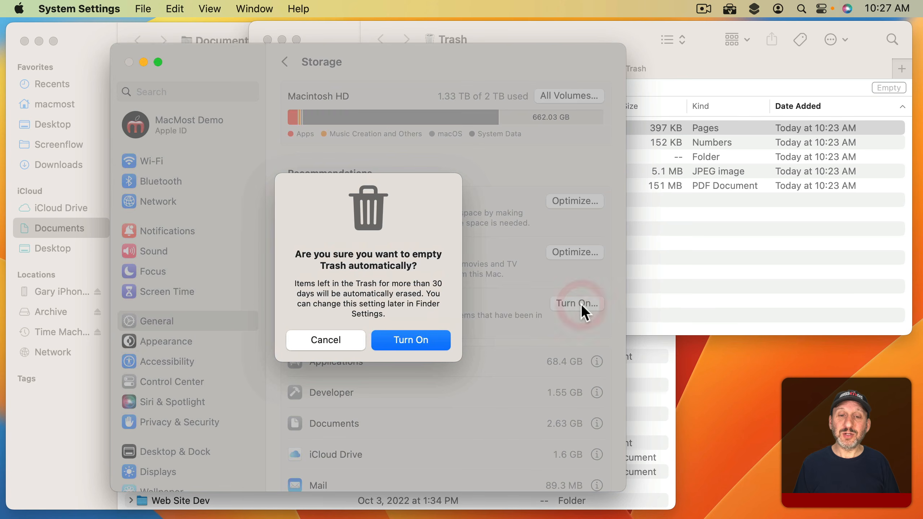
pyautogui.click(410, 340)
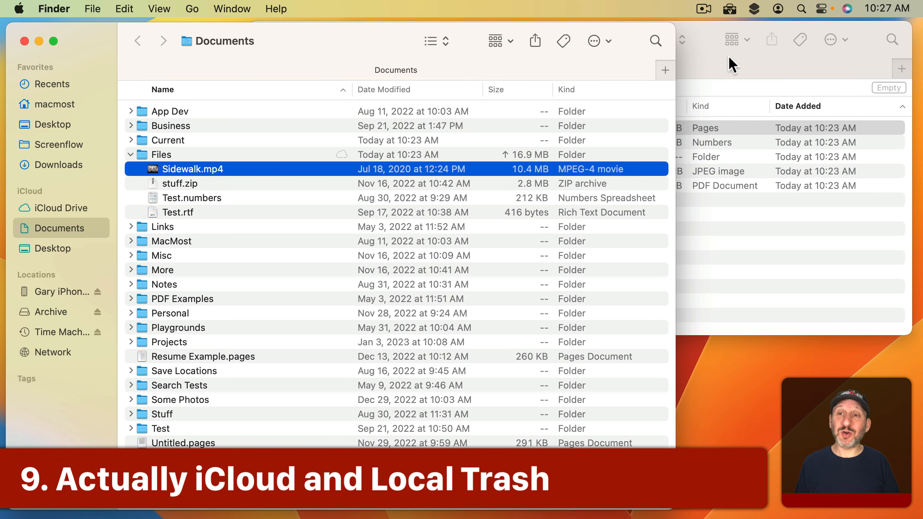
# Check the Trash window, and examine the parent folder path of the Documents folder.
pyautogui.click(728, 57)
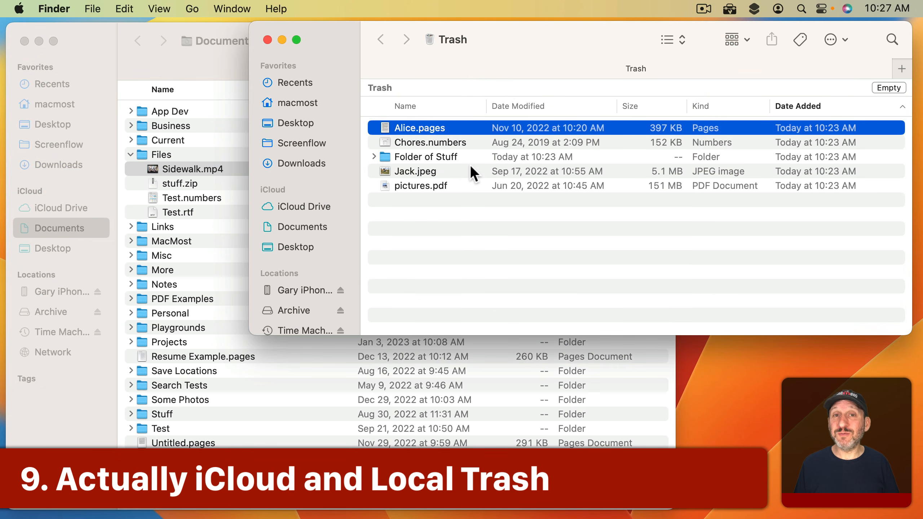
pyautogui.click(217, 65)
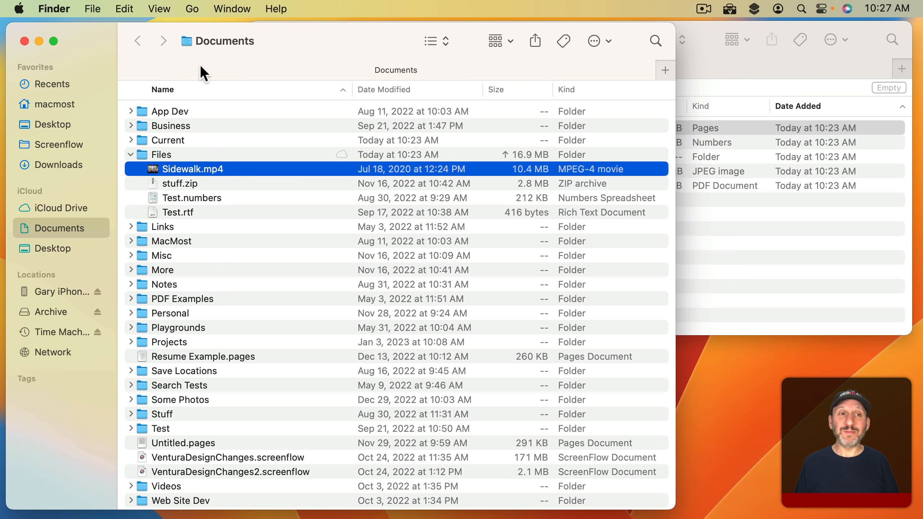
pyautogui.keyDown('super'); pyautogui.click(225, 41); pyautogui.keyUp('super')
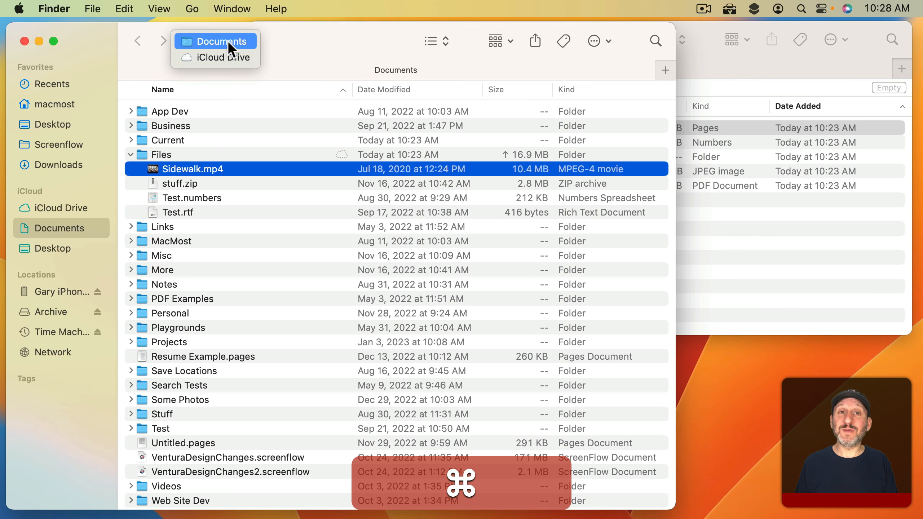
pyautogui.click(309, 40)
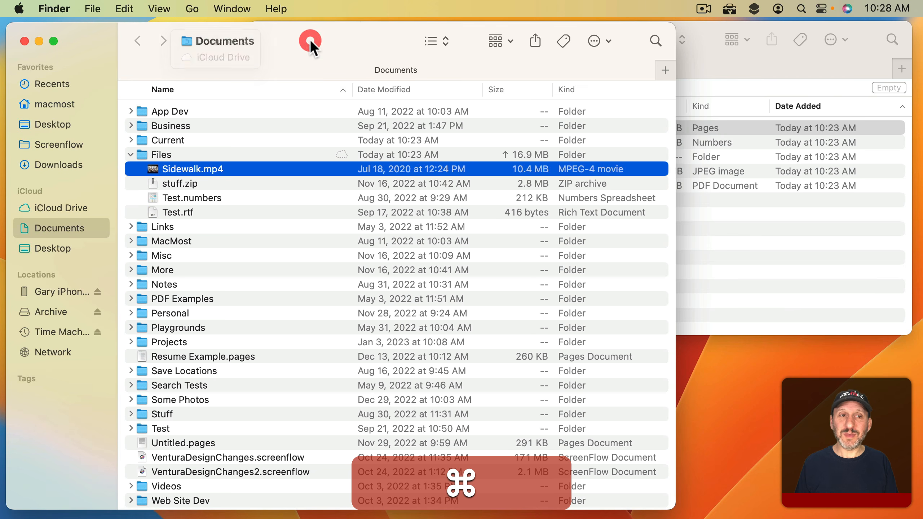
# Move sunset.jpeg and waves.jpeg from the Wallpapers folder in the home folder's Pictures to the Trash.
pyautogui.click(60, 105)
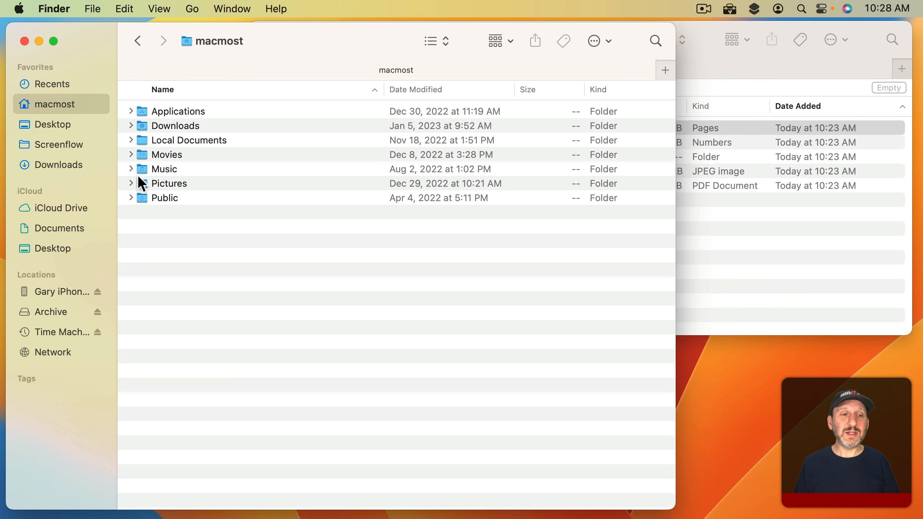
pyautogui.click(130, 184)
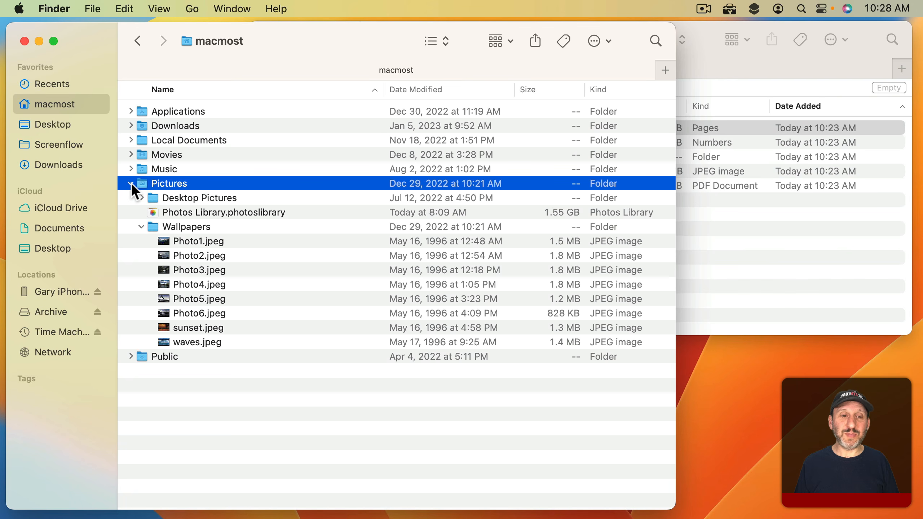
pyautogui.click(186, 341)
pyautogui.keyDown('shift'); pyautogui.click(191, 327); pyautogui.keyUp('shift')
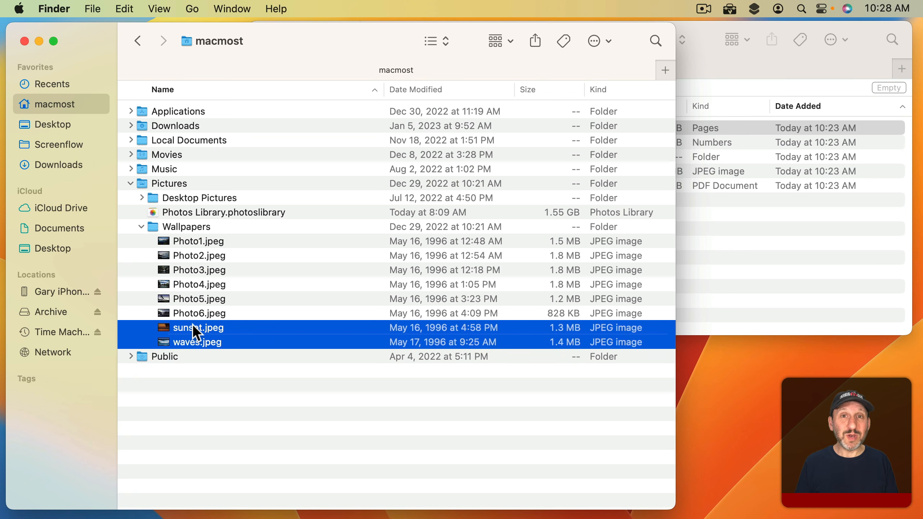
pyautogui.press('super+BackSpace')
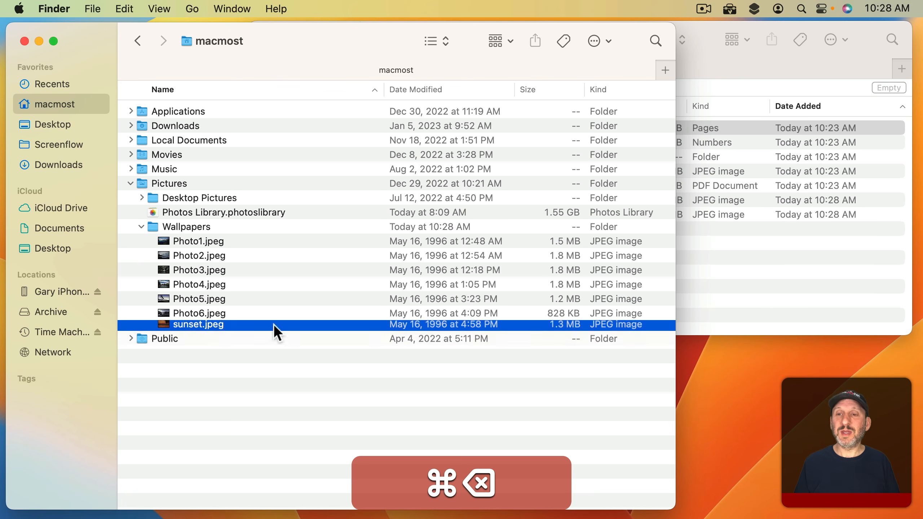
# Get the file info for Alice.pages and waves.jpeg in the Trash.
pyautogui.click(770, 271)
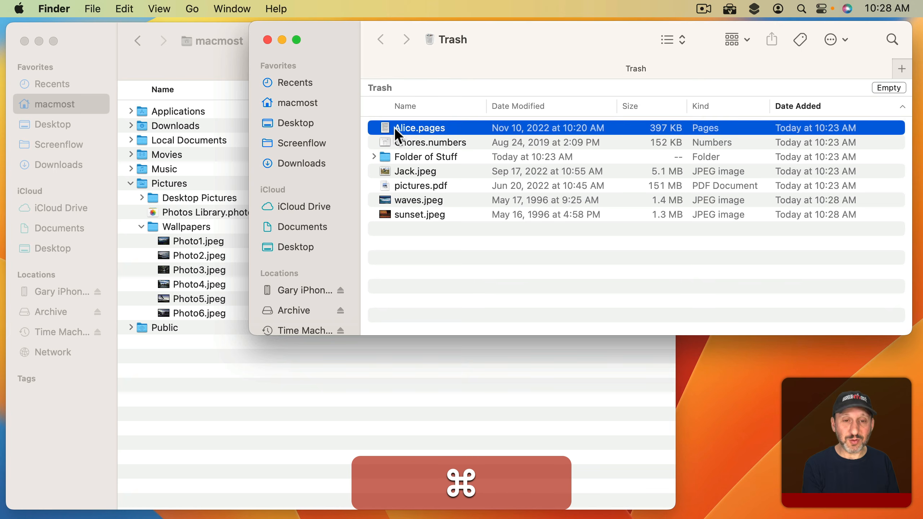
pyautogui.press('super+i')
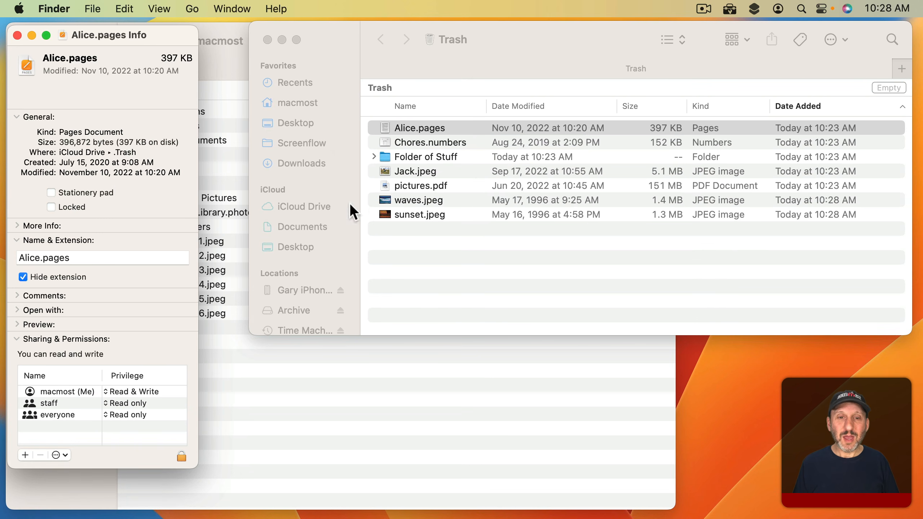
pyautogui.click(421, 200)
pyautogui.click(421, 200)
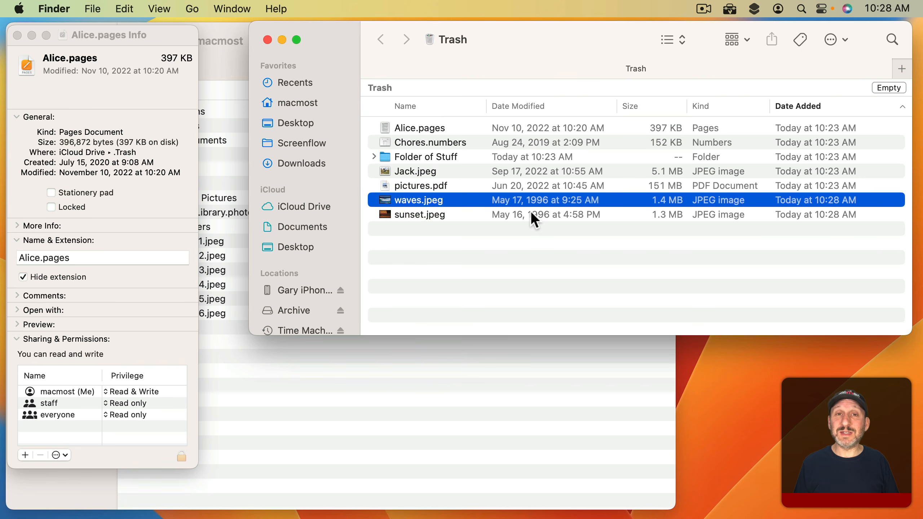
pyautogui.press('super+i')
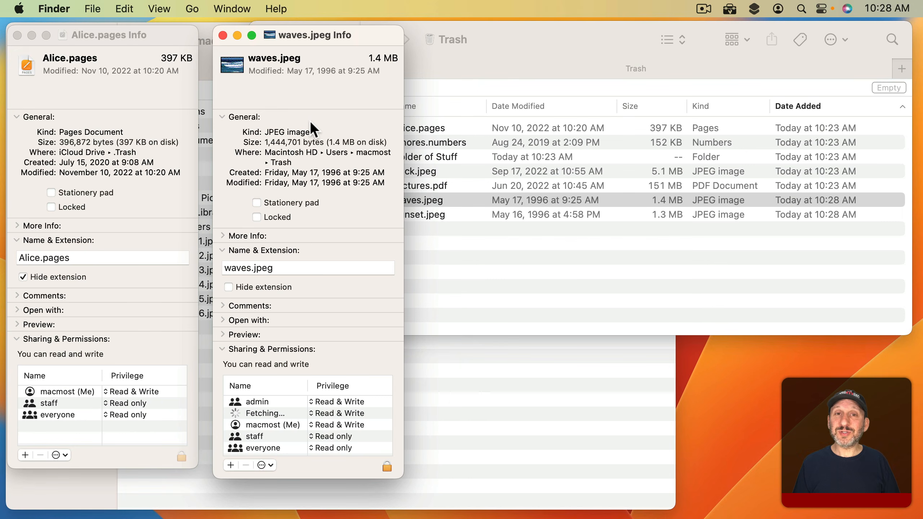
# Compare the Where locations of Alice.pages and waves.jpeg in their Info windows with the combined Trash list.
pyautogui.click(599, 62)
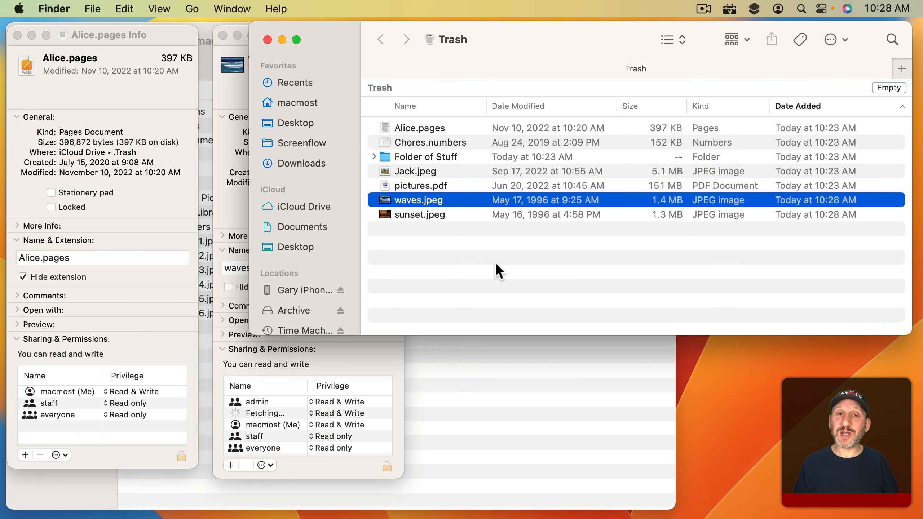
pyautogui.click(155, 93)
pyautogui.click(230, 91)
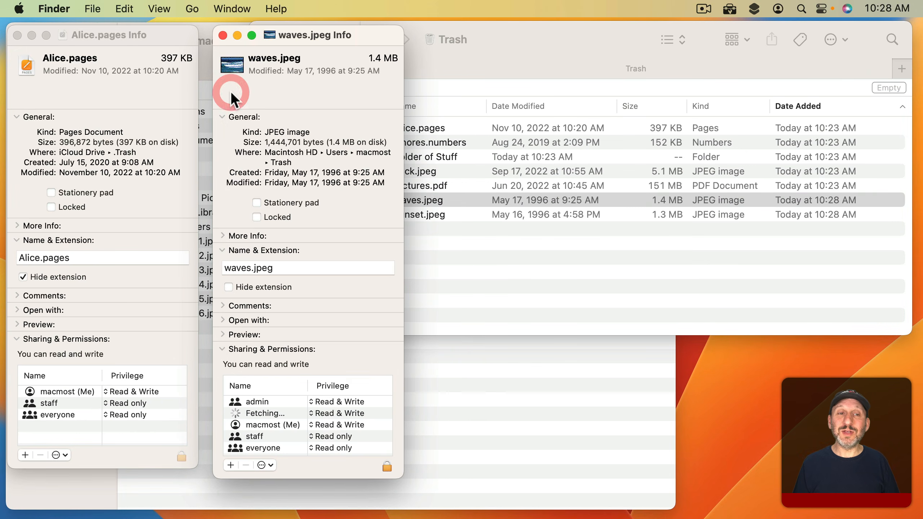
pyautogui.click(527, 46)
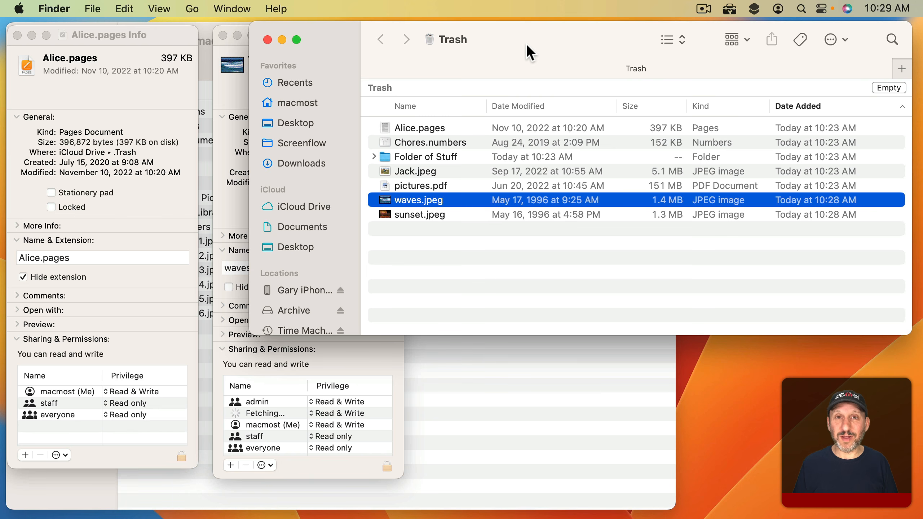
pyautogui.click(106, 102)
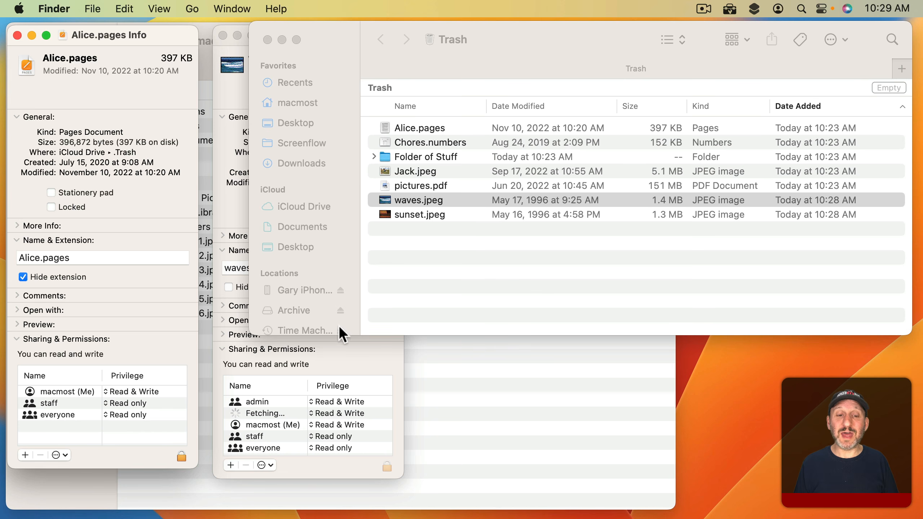
pyautogui.click(368, 348)
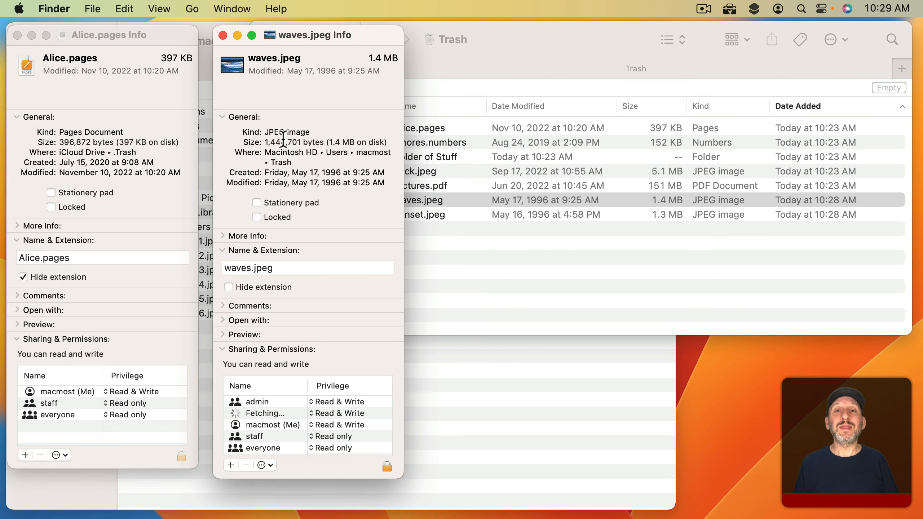